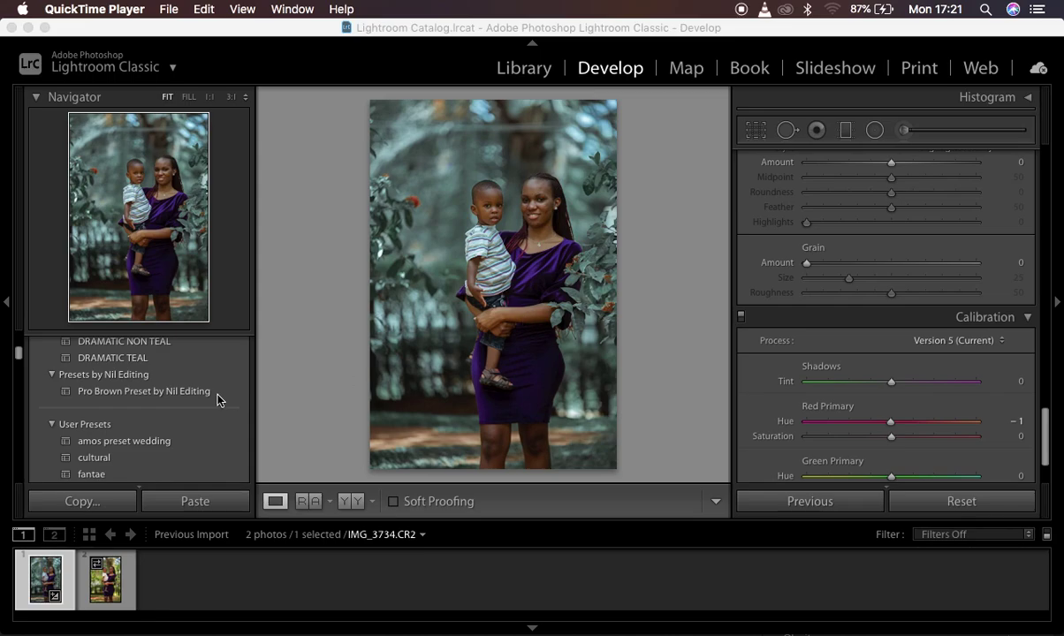
- Compare the edited photo side by side with the original, then return to the single-photo view
scroll(219, 399, up, 5)
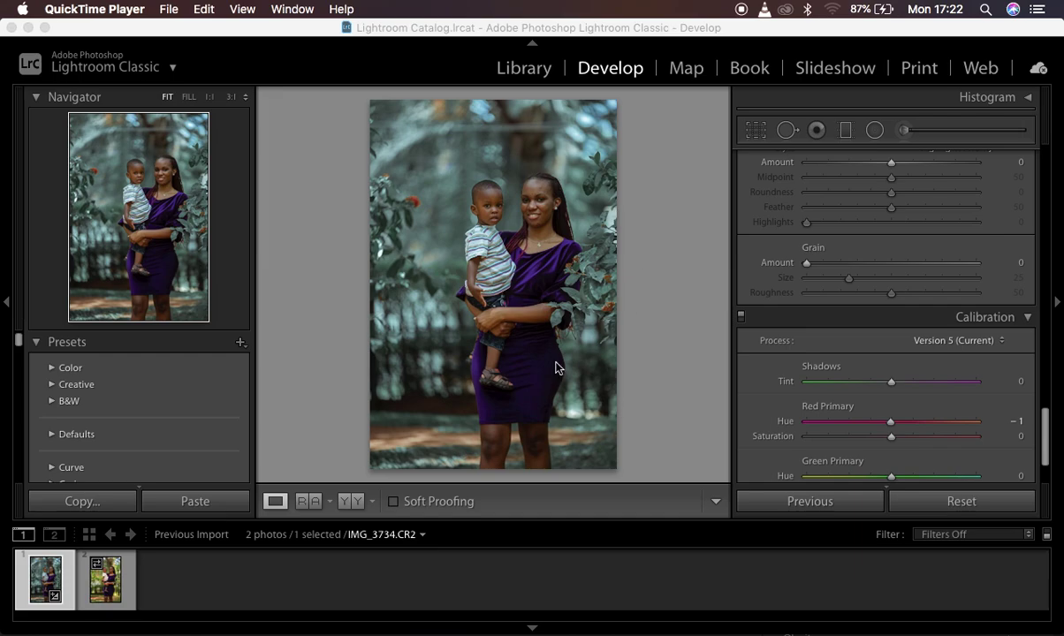
click(356, 504)
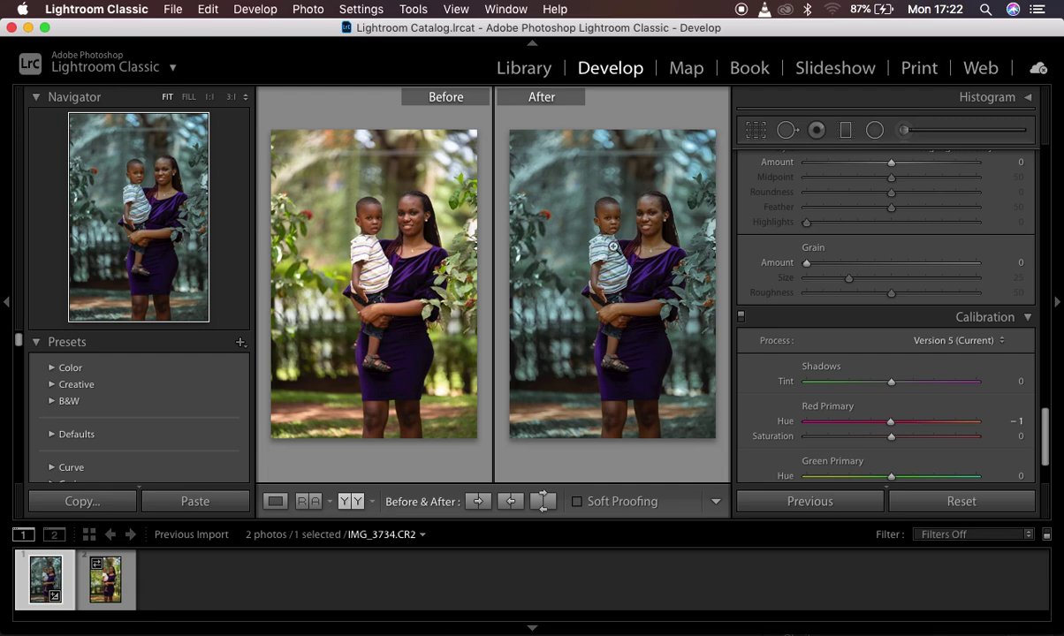
click(276, 502)
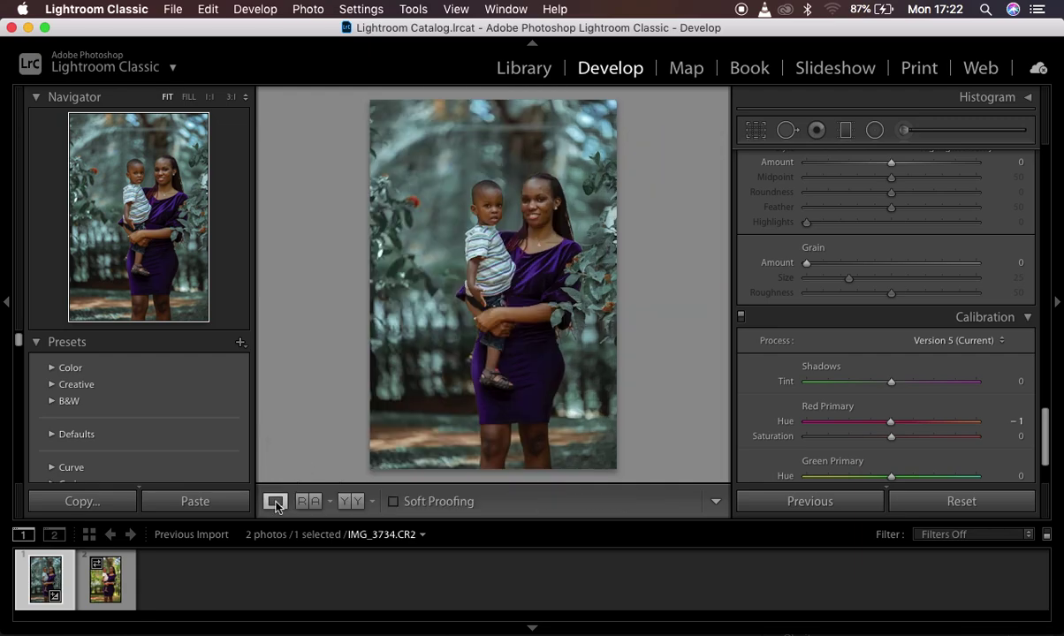
- Start a new develop preset from the current edits, assigned to the User Presets group
click(241, 344)
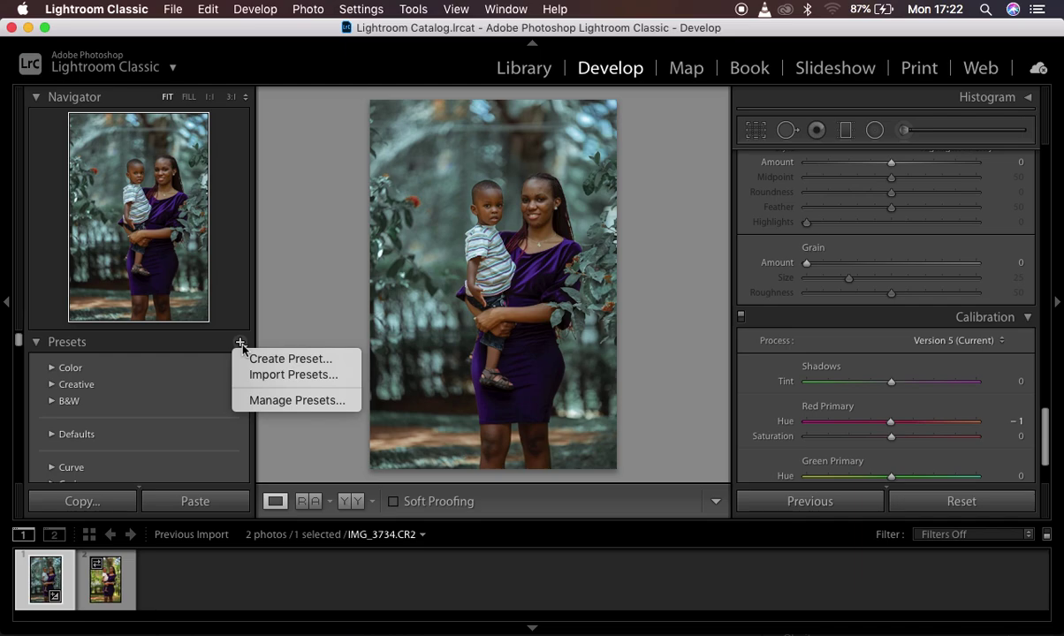
click(302, 361)
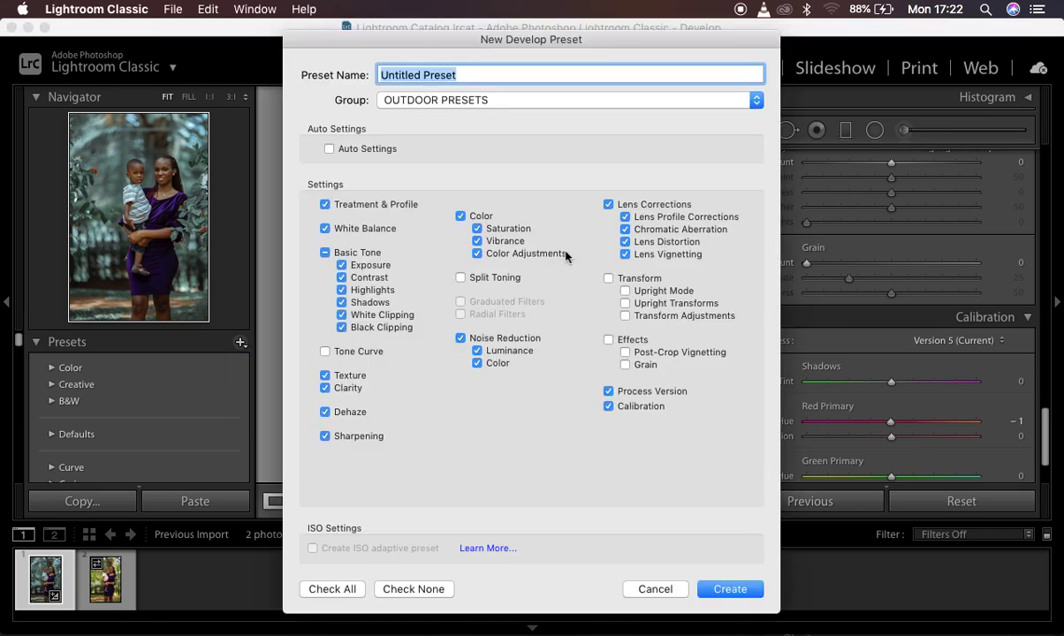
click(758, 101)
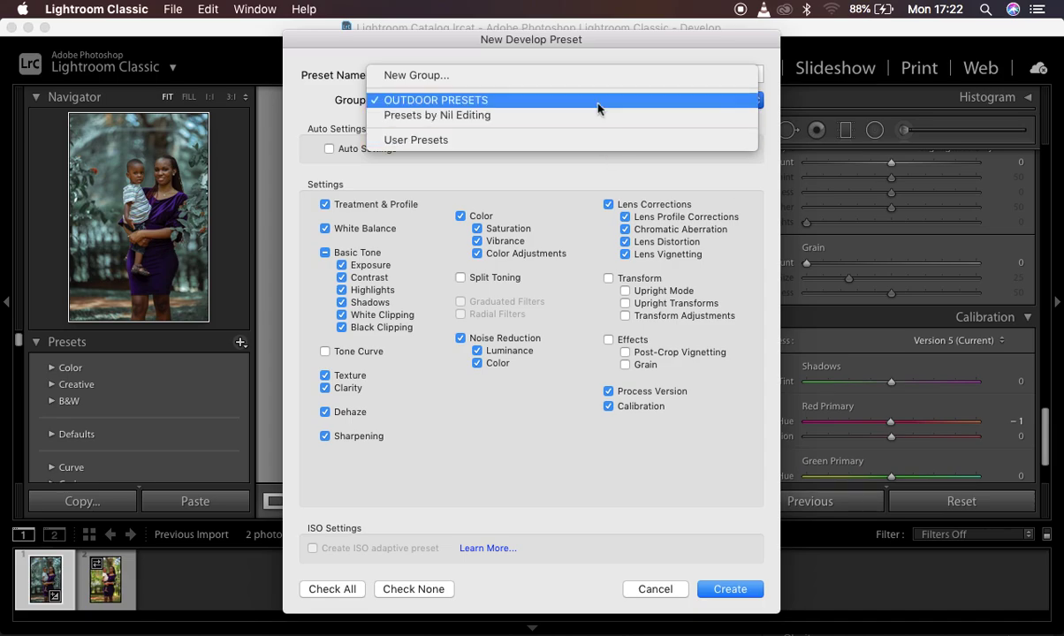
click(545, 141)
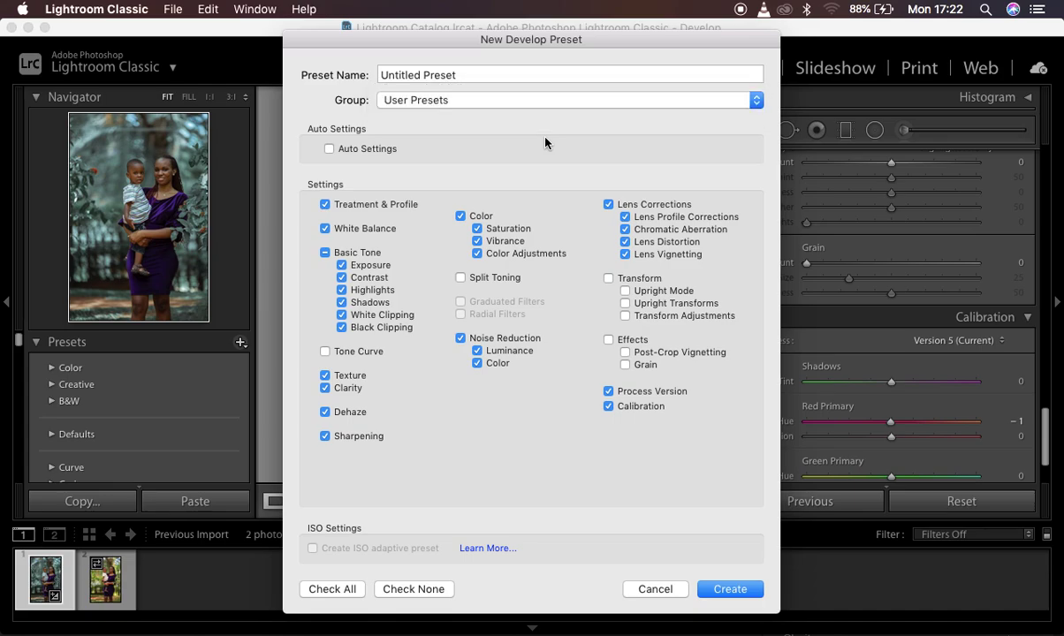
- Name the preset 'muted', exclude White Balance, and create it
triple_click(423, 74)
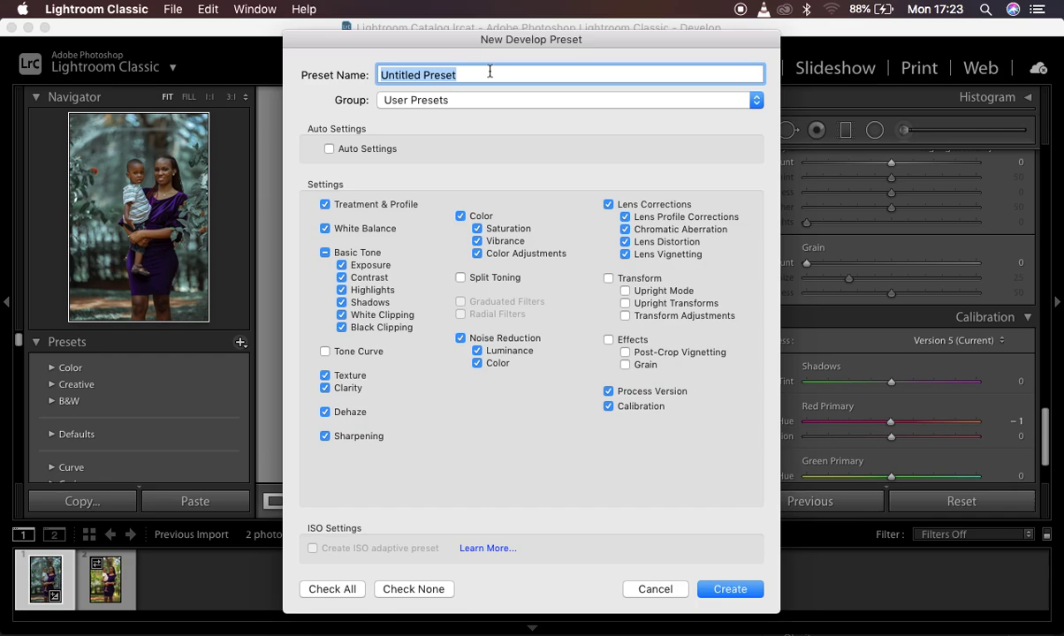
text(ou)
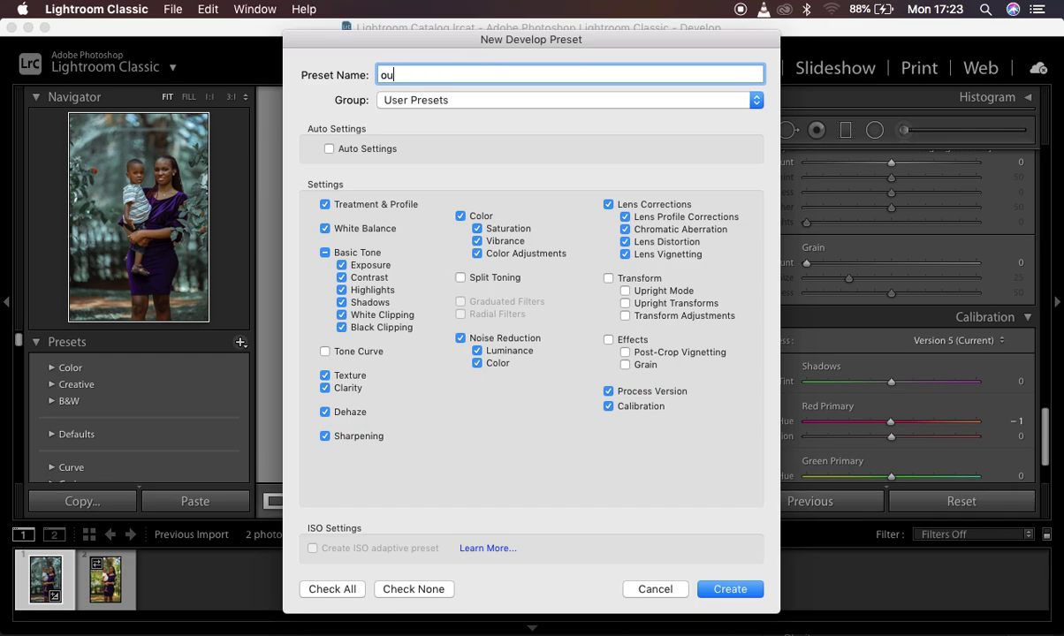
key(BackSpace)
key(BackSpace)
text(muted)
click(326, 229)
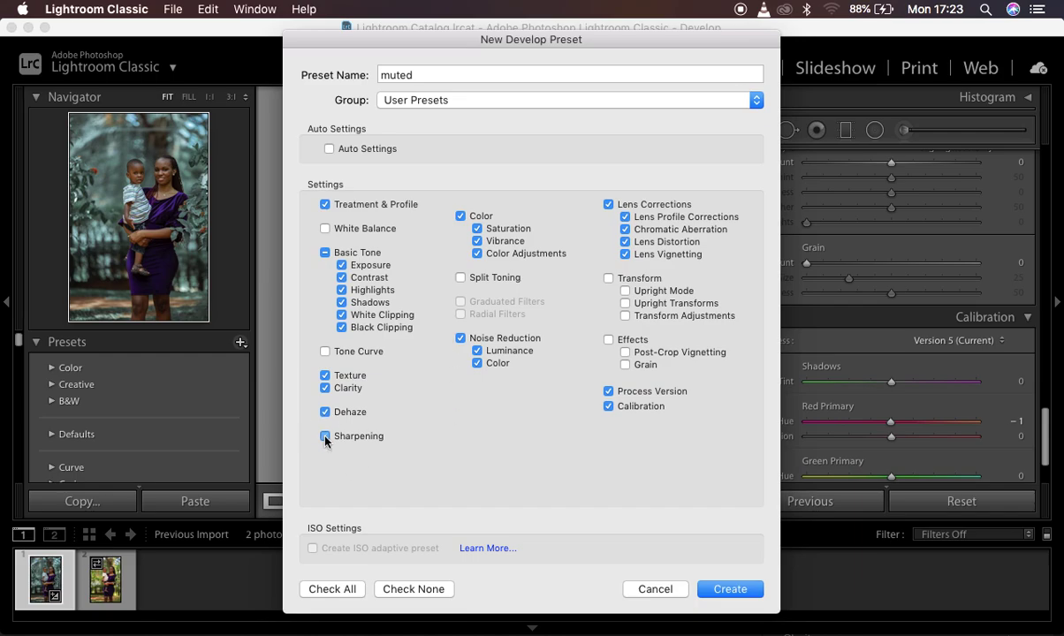
click(728, 591)
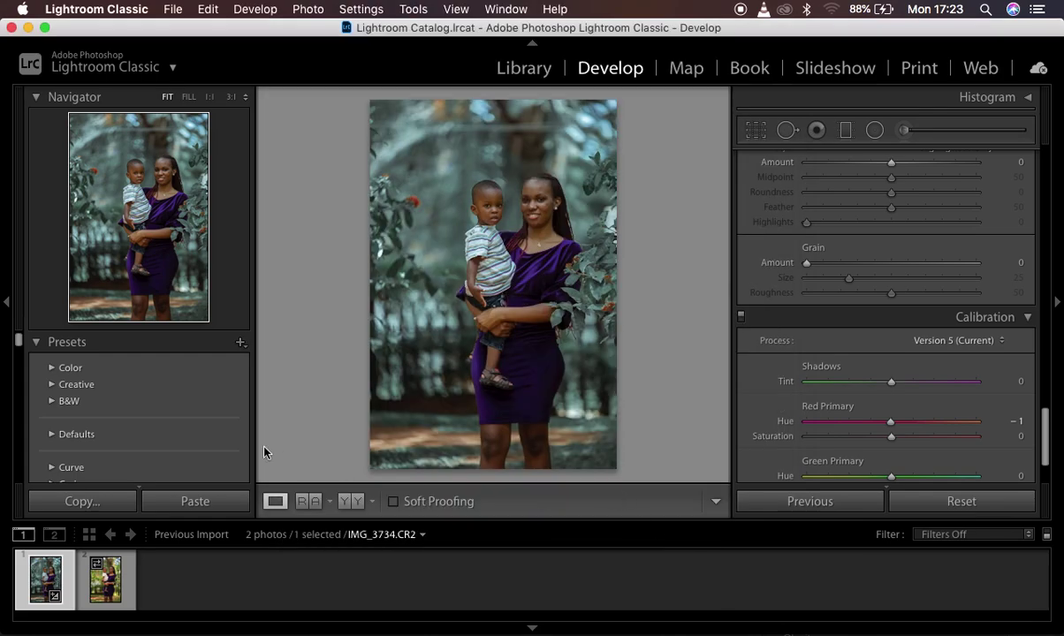
scroll(217, 446, down, 3)
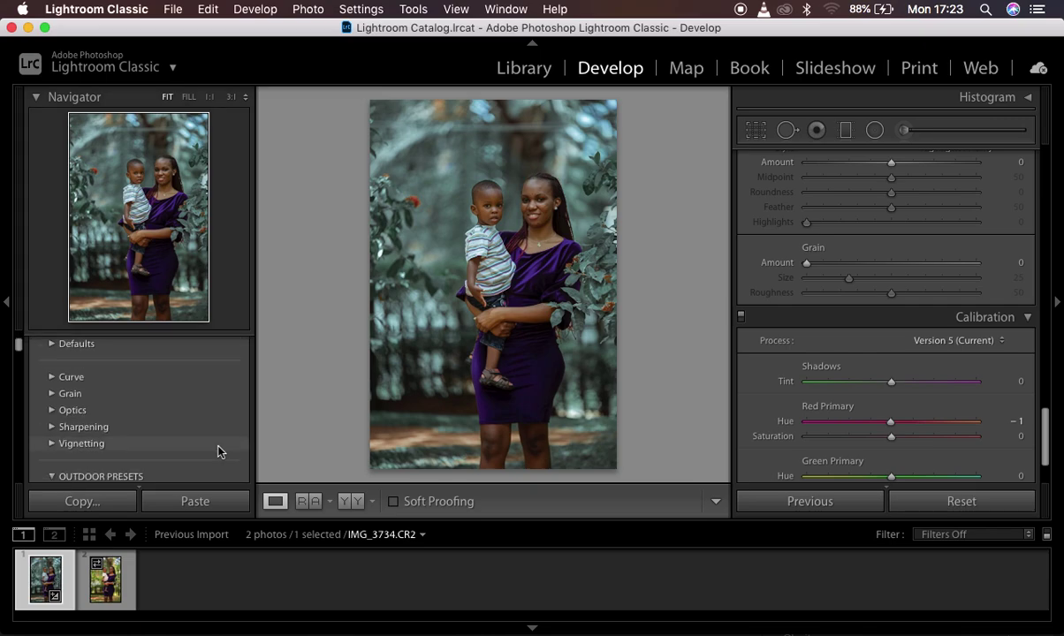
scroll(188, 439, down, 2)
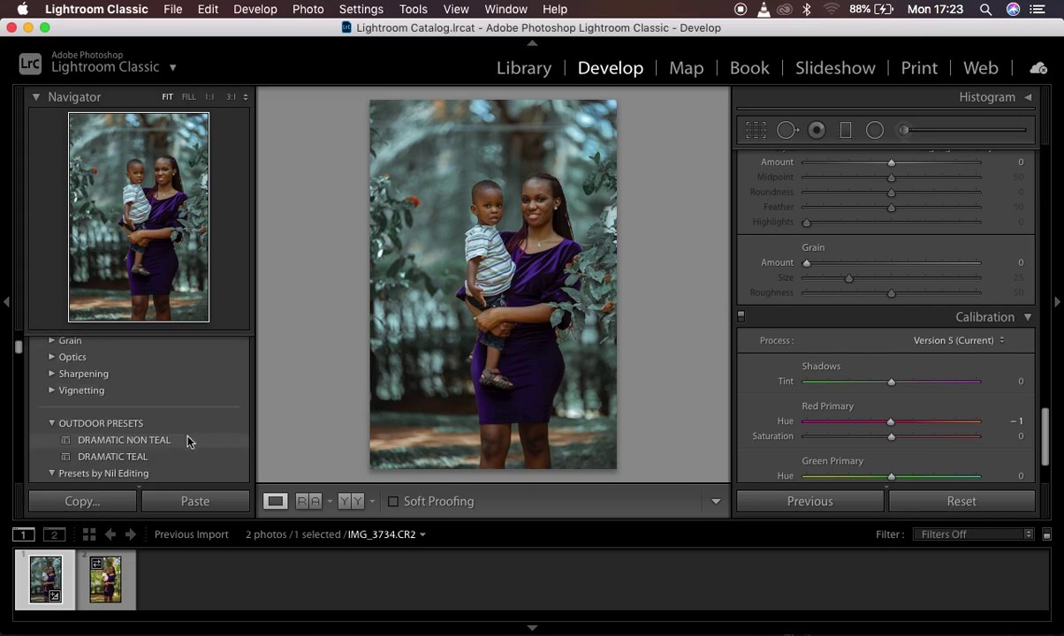
scroll(188, 442, down, 5)
scroll(188, 442, down, 5)
scroll(239, 406, up, 3)
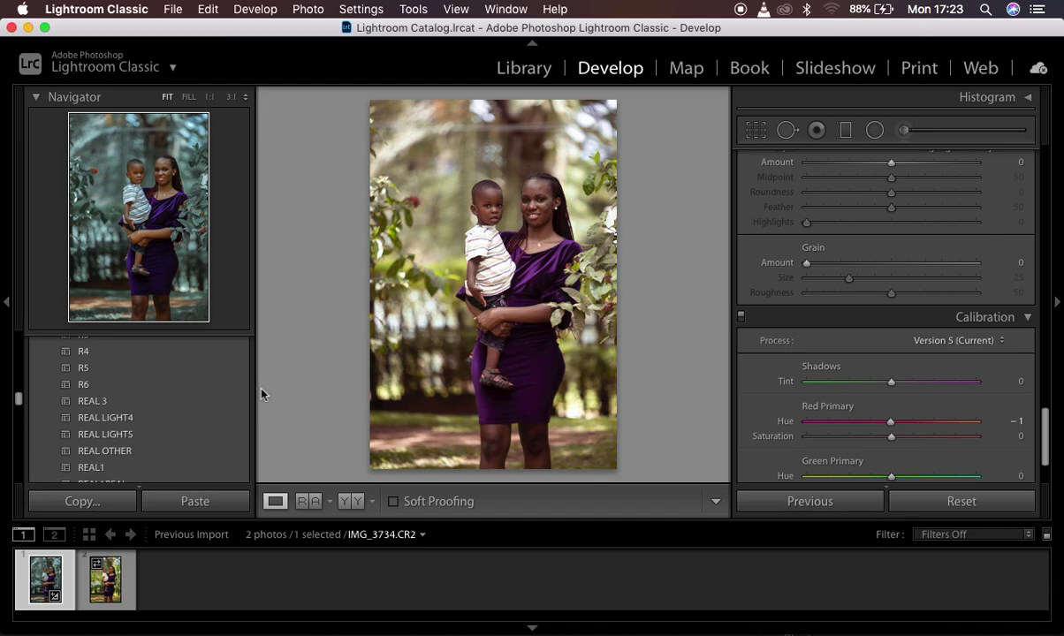
mouse_move(19, 398)
mouse_down()
mouse_move(17, 369)
mouse_move(19, 426)
mouse_move(17, 391)
mouse_up()
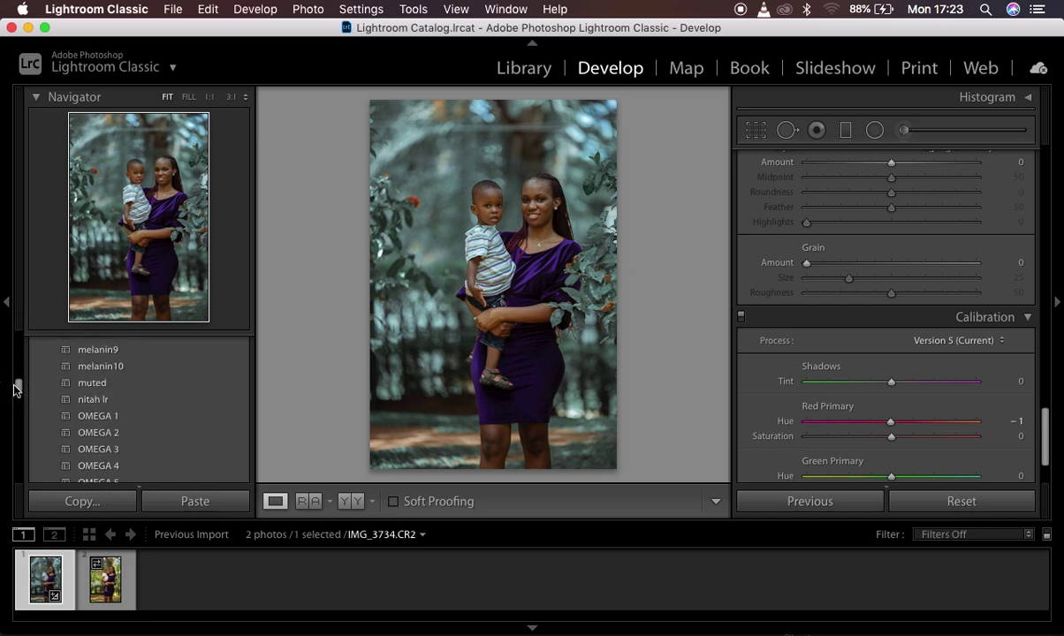
- Export the muted preset to the Desktop as 'muted 1'
right_click(118, 392)
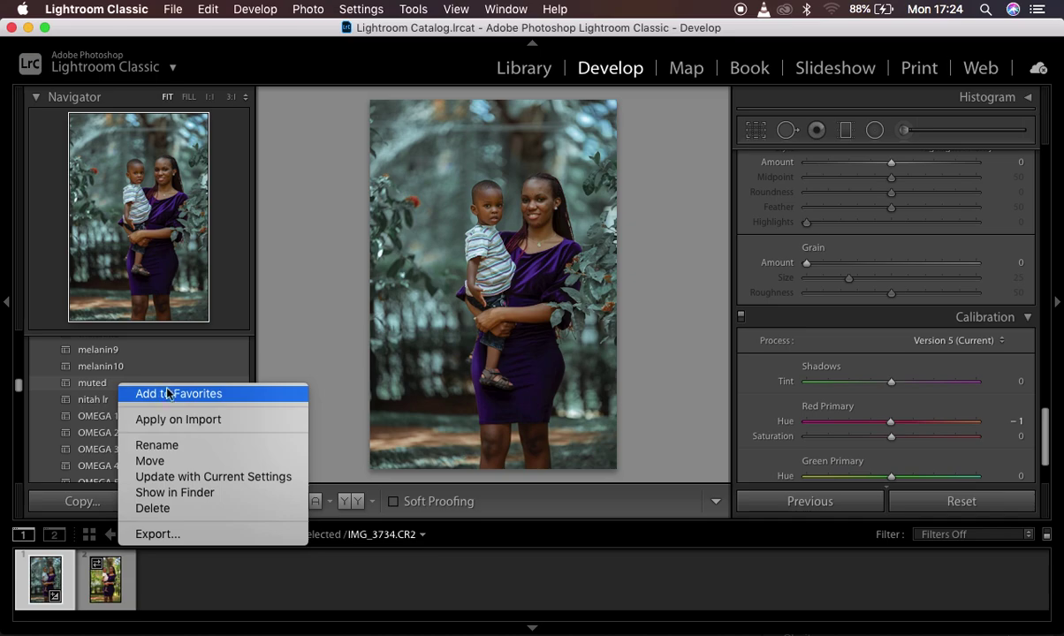
click(174, 541)
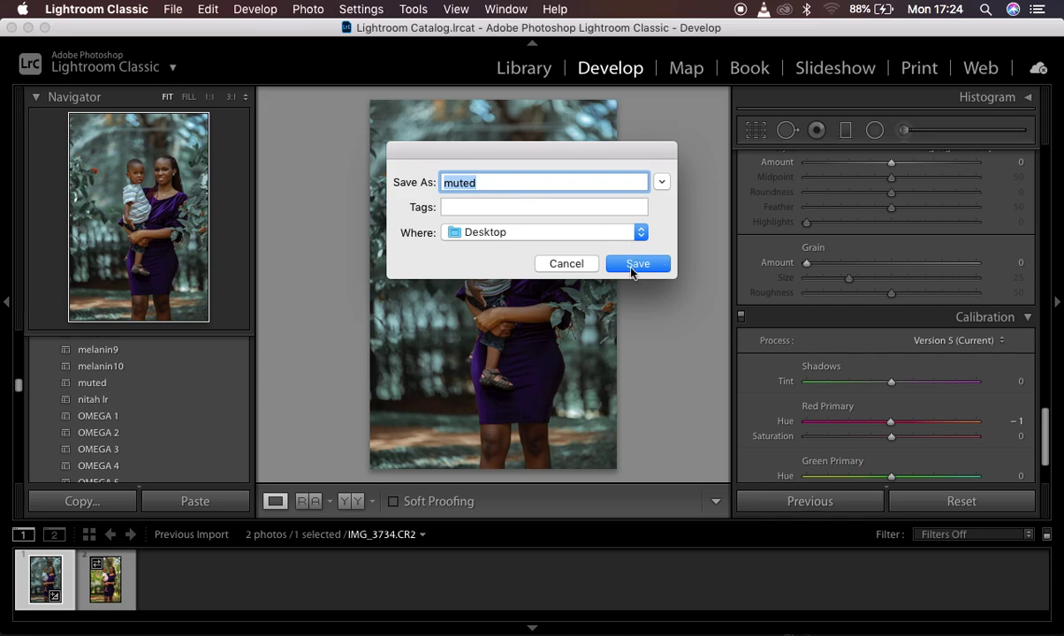
click(489, 185)
text(1)
click(643, 267)
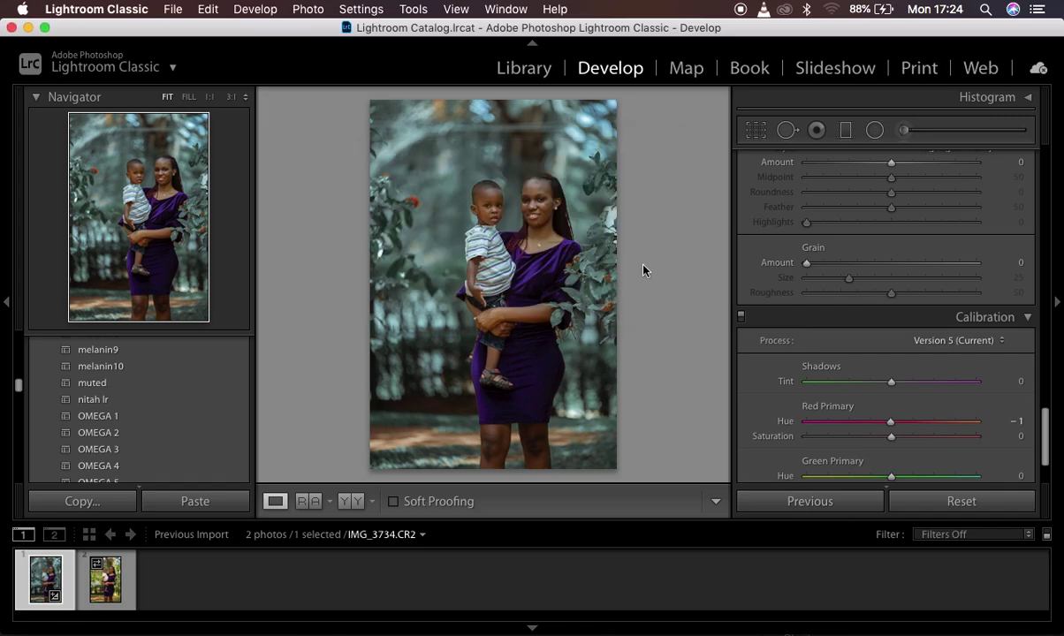
- Scroll to the top of the Presets panel and bring up its + preset menu
click(229, 389)
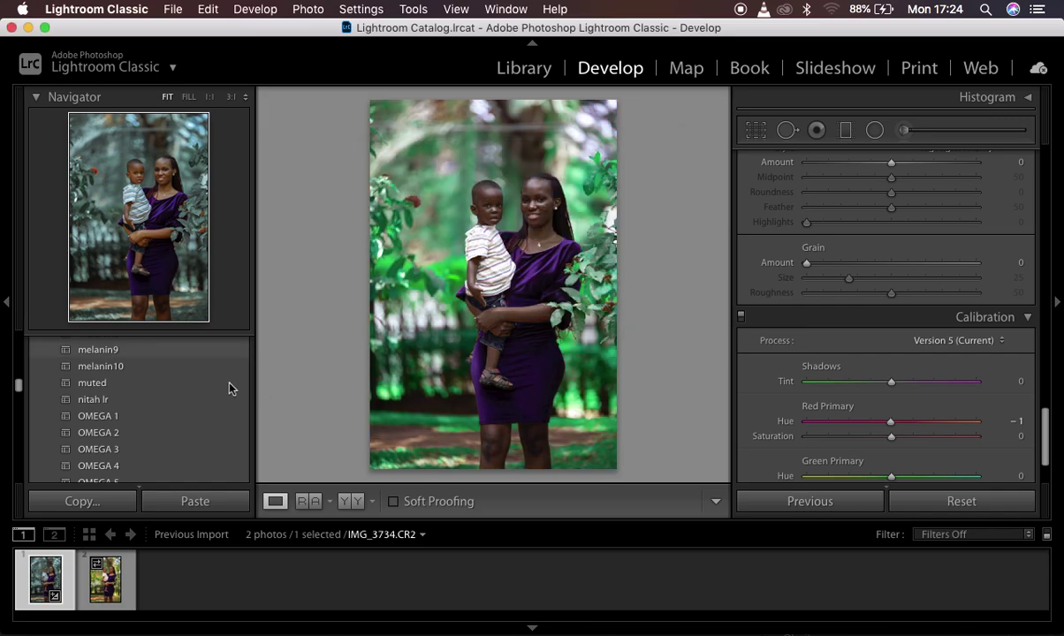
scroll(229, 389, up, 10)
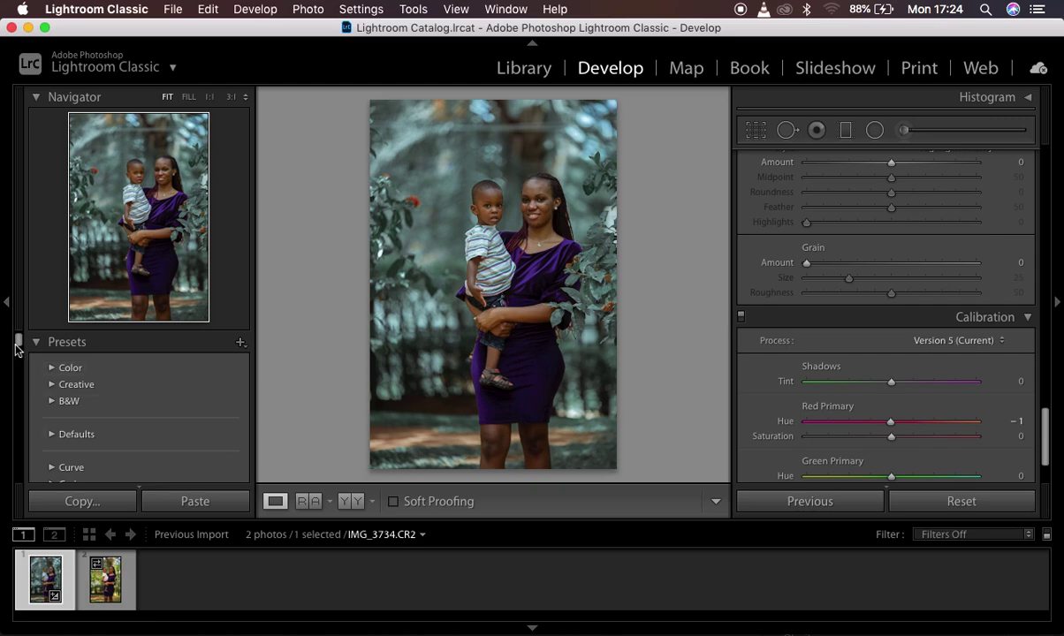
click(241, 344)
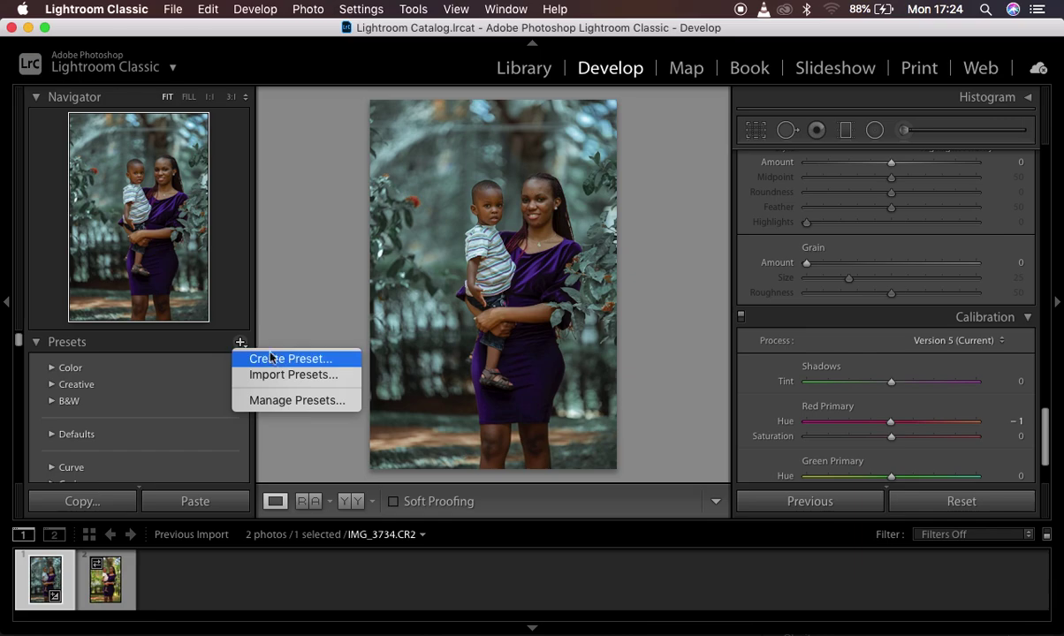
- Import muted 1.xmp from the Desktop and dismiss the already-imported alert
click(283, 376)
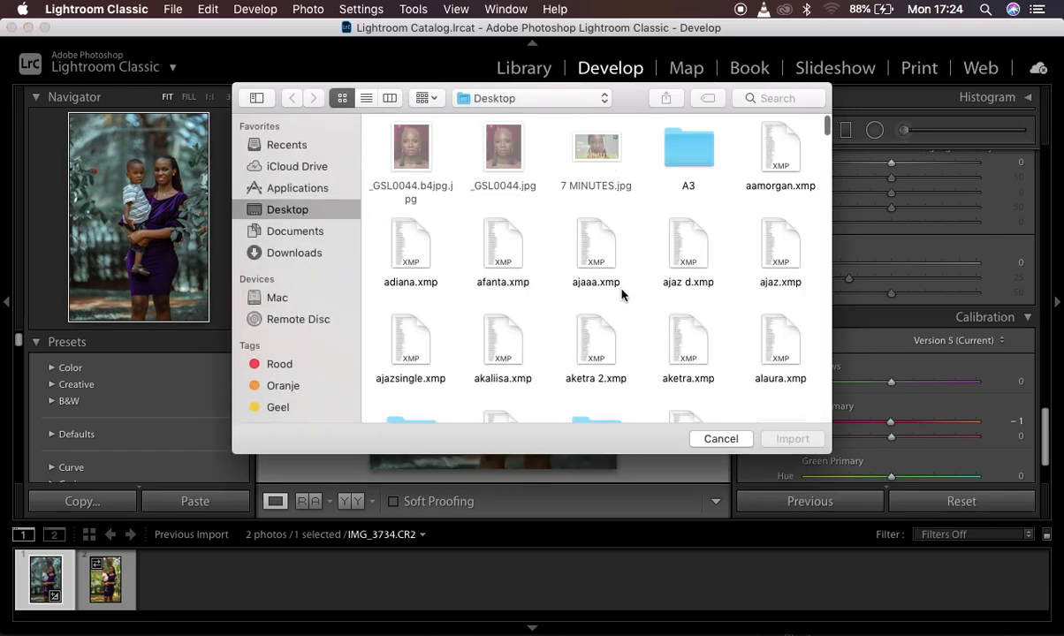
scroll(621, 295, down, 10)
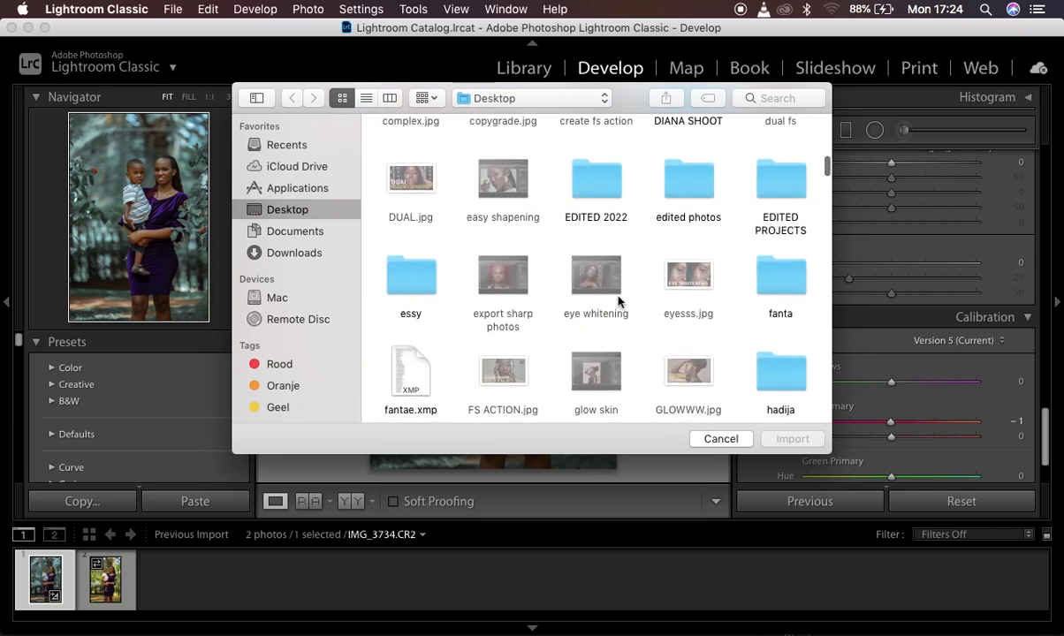
scroll(743, 311, down, 10)
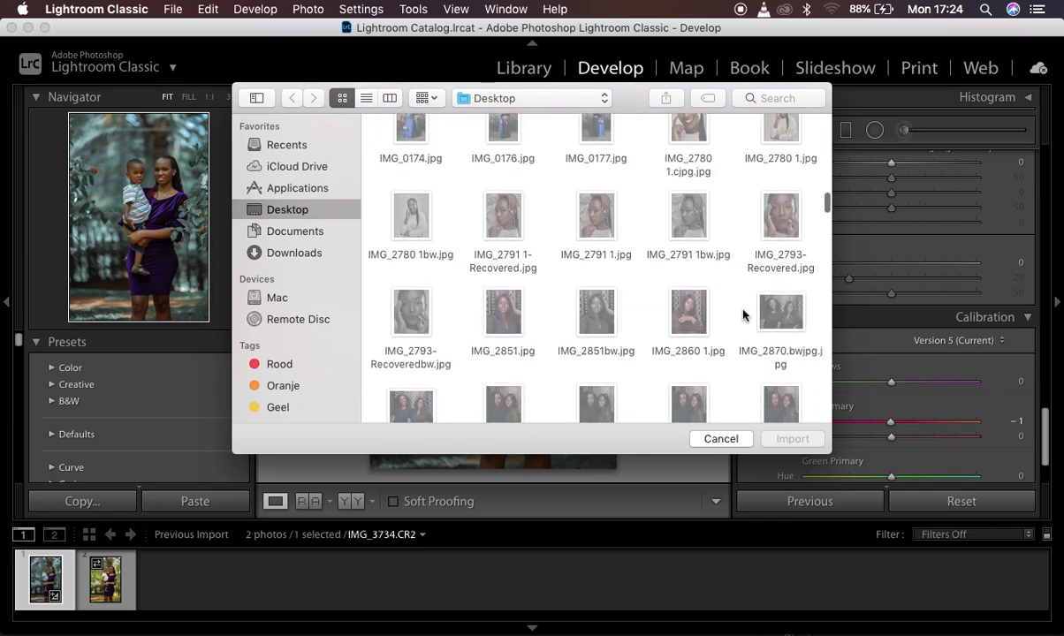
scroll(742, 315, down, 10)
scroll(742, 315, down, 3)
click(691, 235)
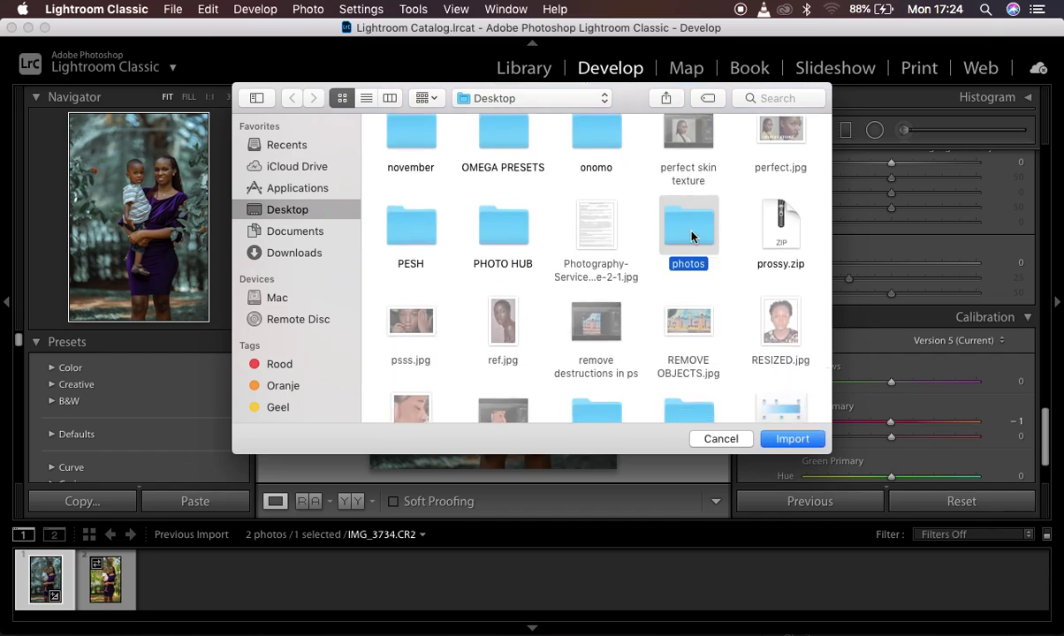
key(m)
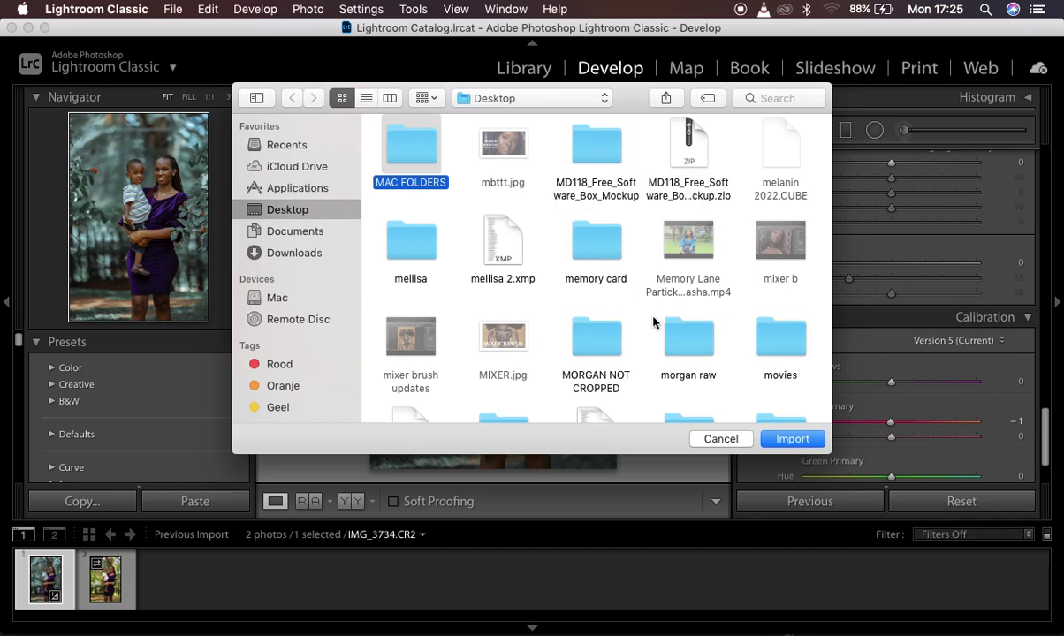
scroll(653, 318, down, 5)
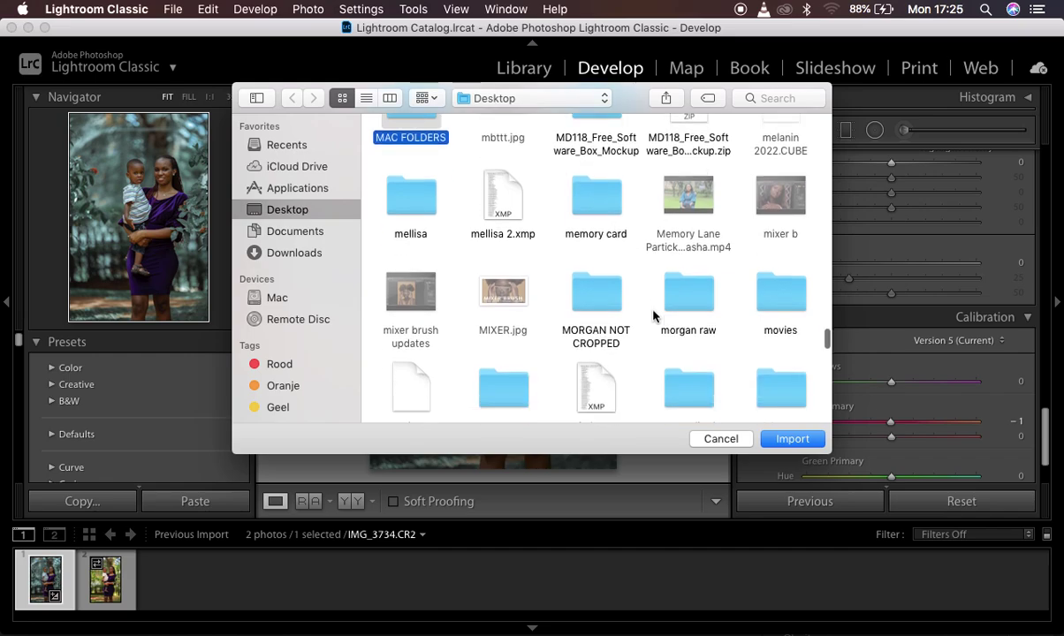
click(427, 293)
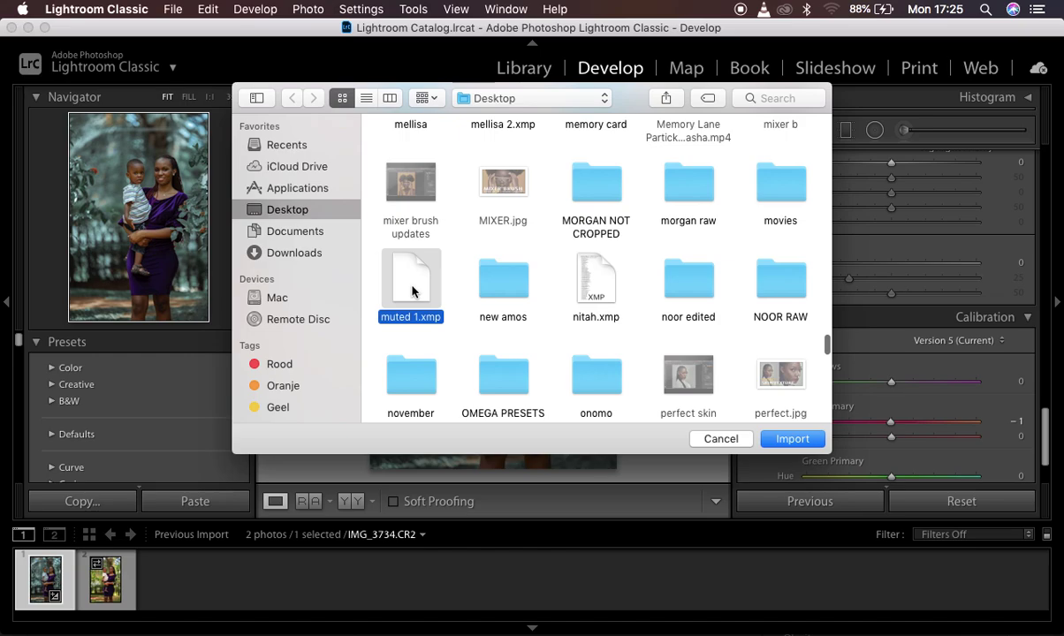
click(791, 440)
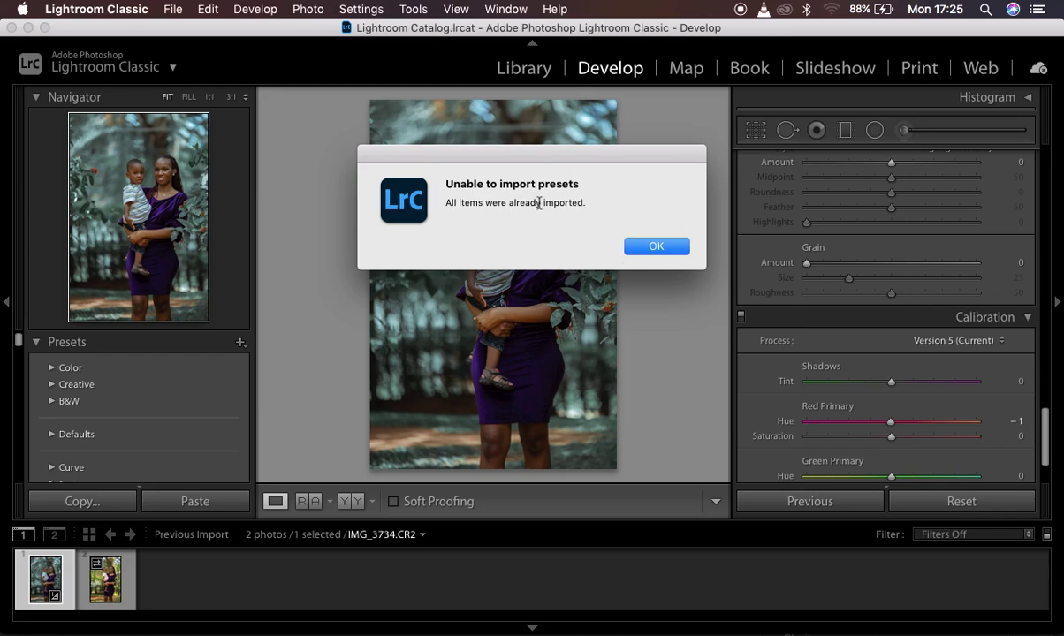
click(648, 247)
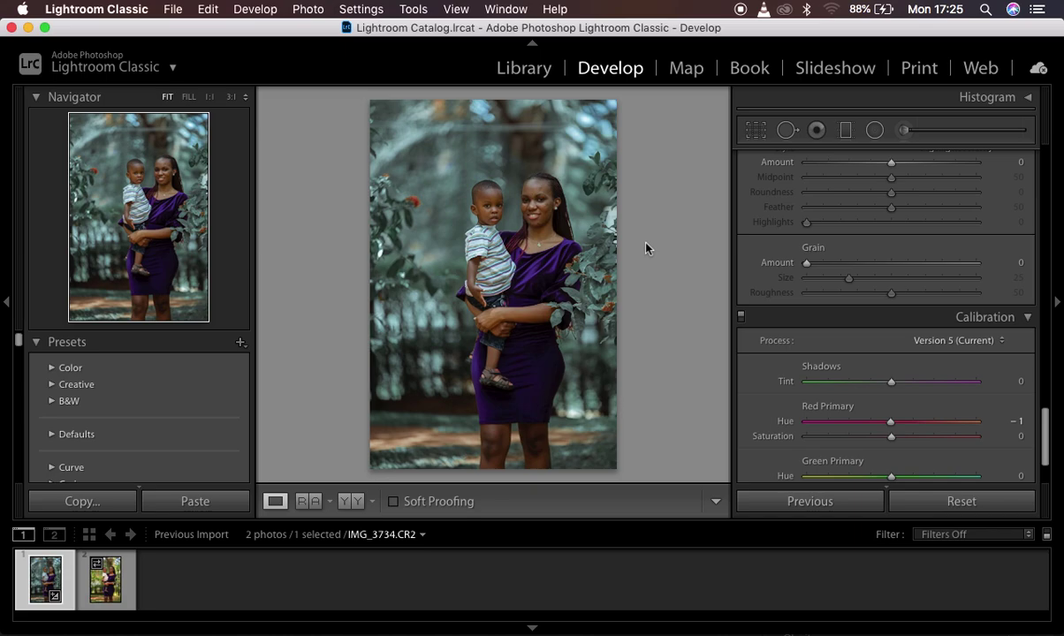